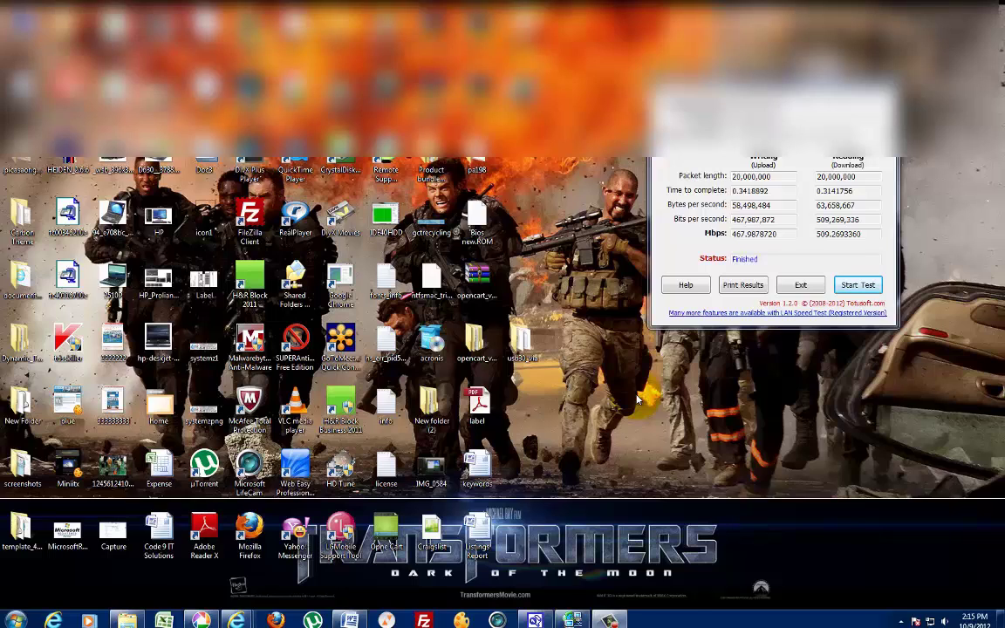
{"action": "left_click_drag", "start_coordinate": [652, 87], "coordinate": [575, 43]}
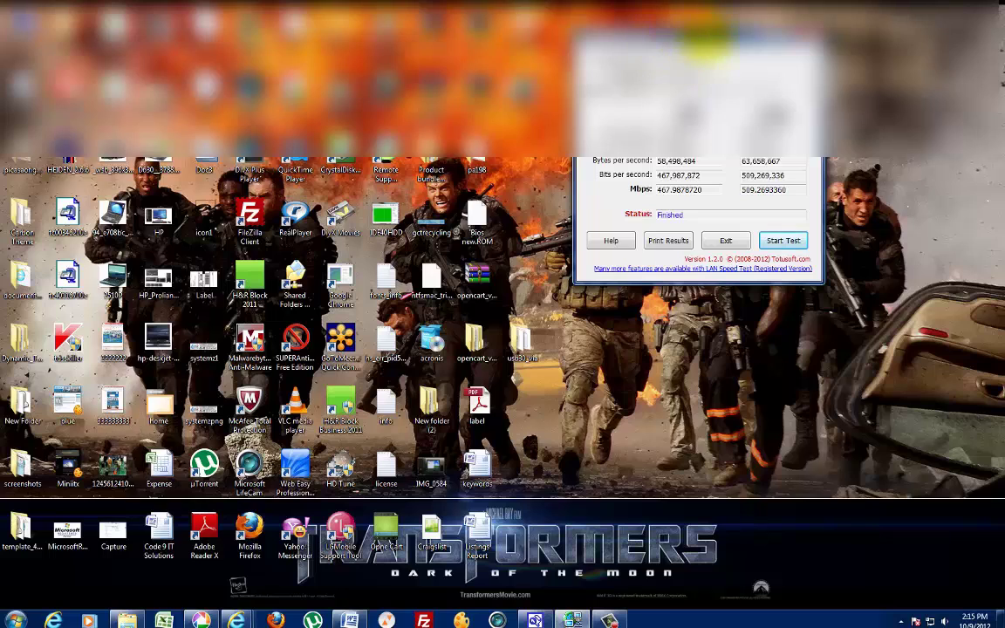
{"action": "mouse_move", "coordinate": [637, 34]}
{"action": "left_mouse_down"}
{"action": "mouse_move", "coordinate": [695, 42]}
{"action": "mouse_move", "coordinate": [633, 51]}
{"action": "left_mouse_up"}
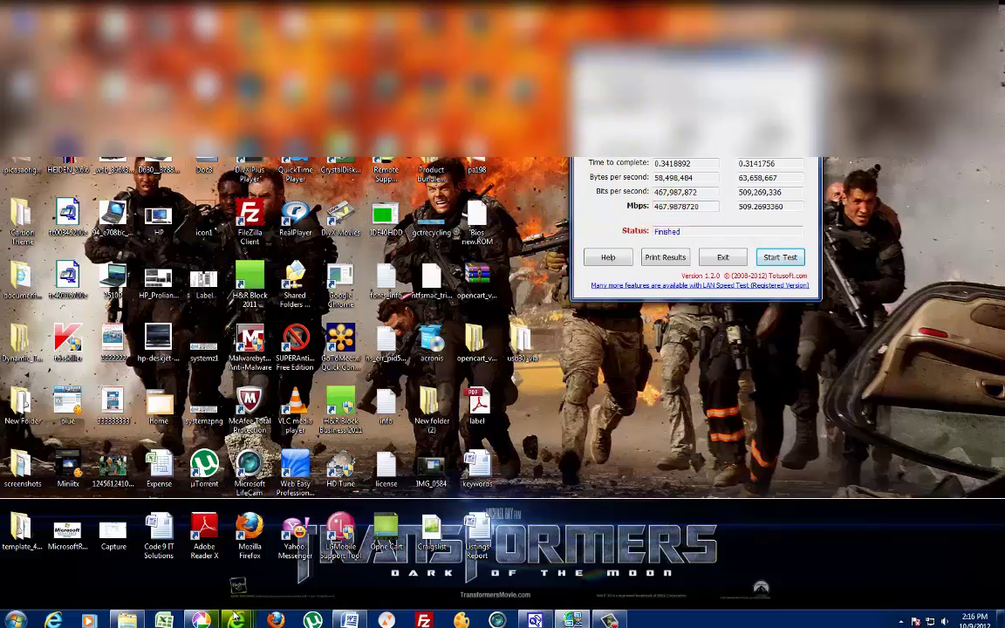
Switch to the Totusoft Downloads page in Internet Explorer to view the LAN Speed Test (Lite) download entry.
{"action": "mouse_move", "coordinate": [235, 619]}
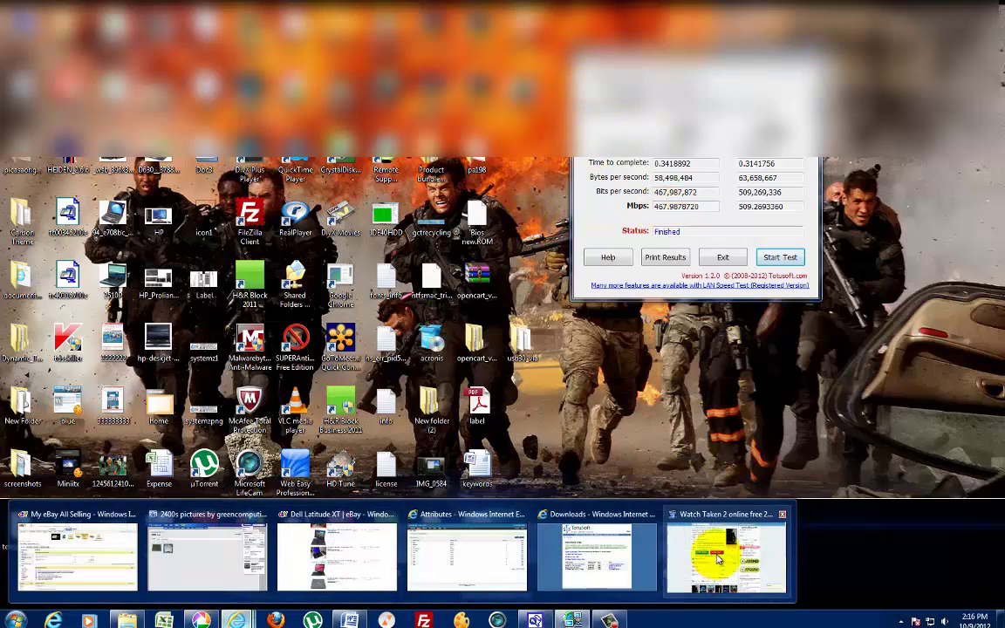
{"action": "mouse_move", "coordinate": [584, 571]}
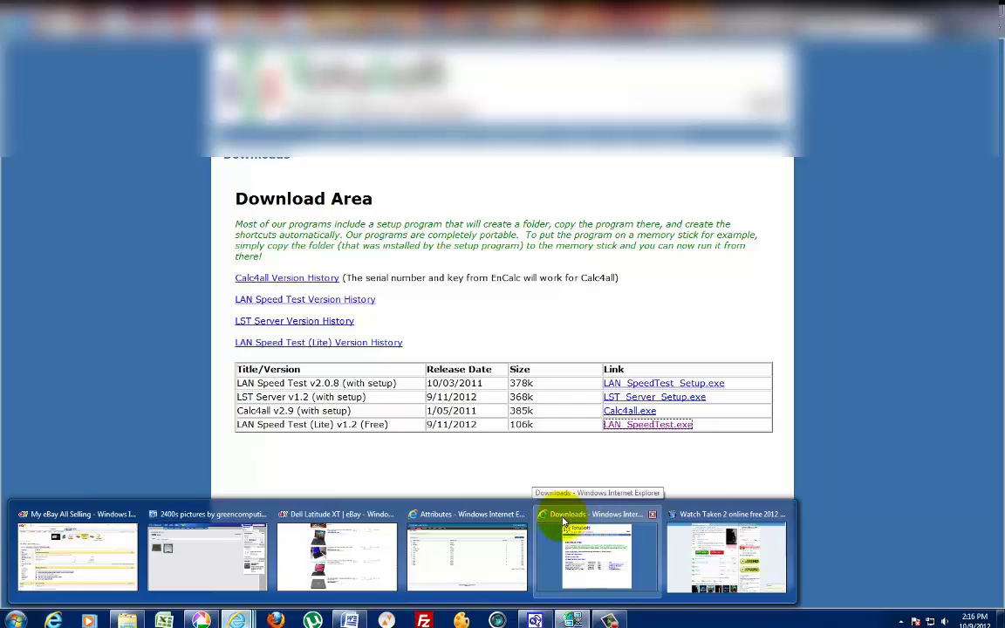
{"action": "left_click", "coordinate": [562, 521]}
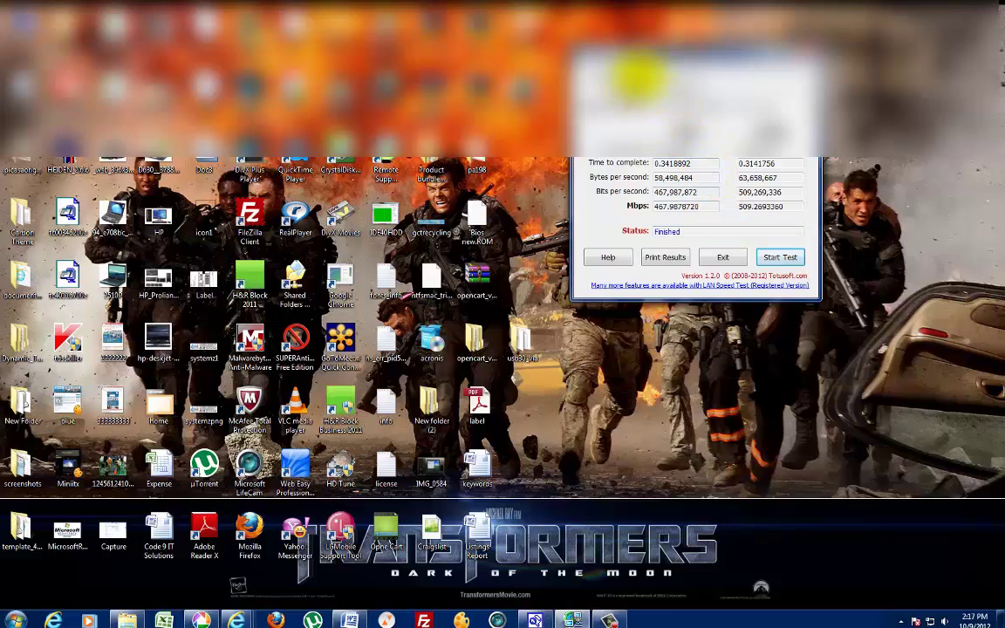
In LAN Speed Test, set the destination to the "B.o.B - The Adventures Of Bobby Ray" folder in GCTINC's shared Music folder.
{"action": "left_click_drag", "start_coordinate": [649, 61], "coordinate": [399, 43]}
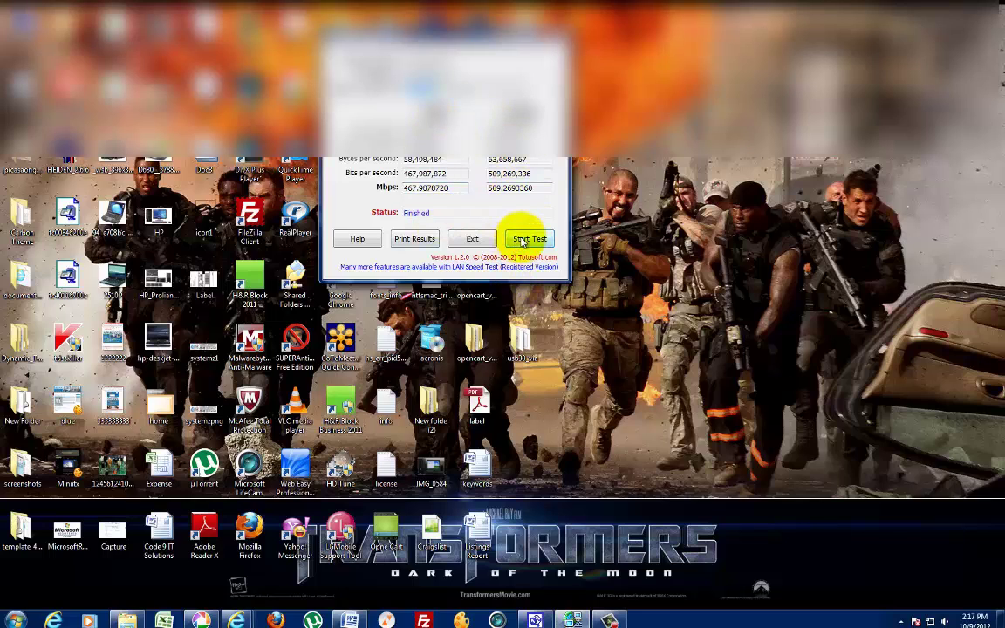
{"action": "left_click", "coordinate": [538, 101]}
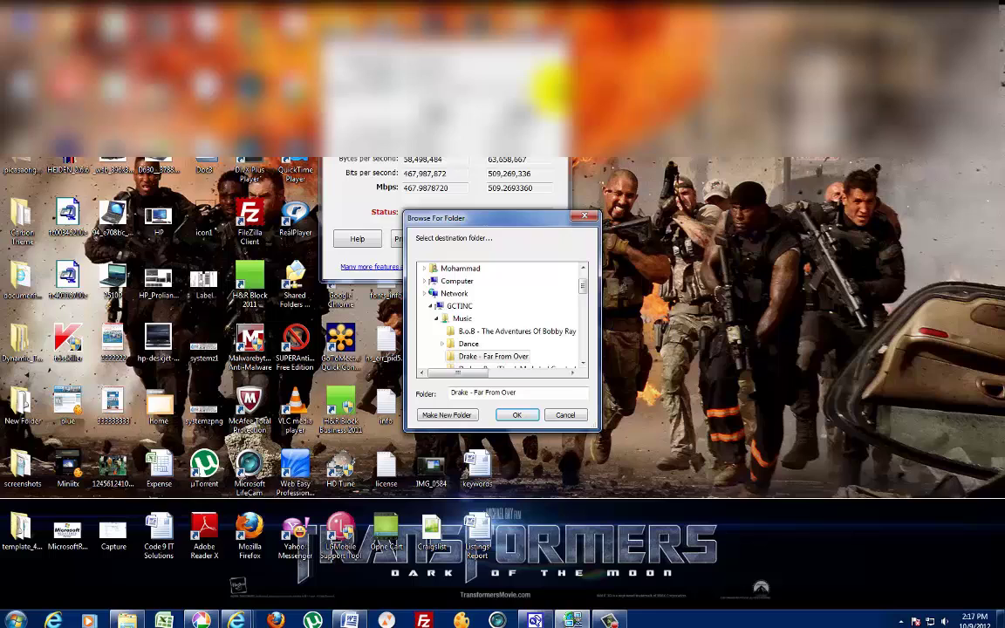
{"action": "scroll", "coordinate": [578, 300], "scroll_direction": "up", "scroll_amount": 1}
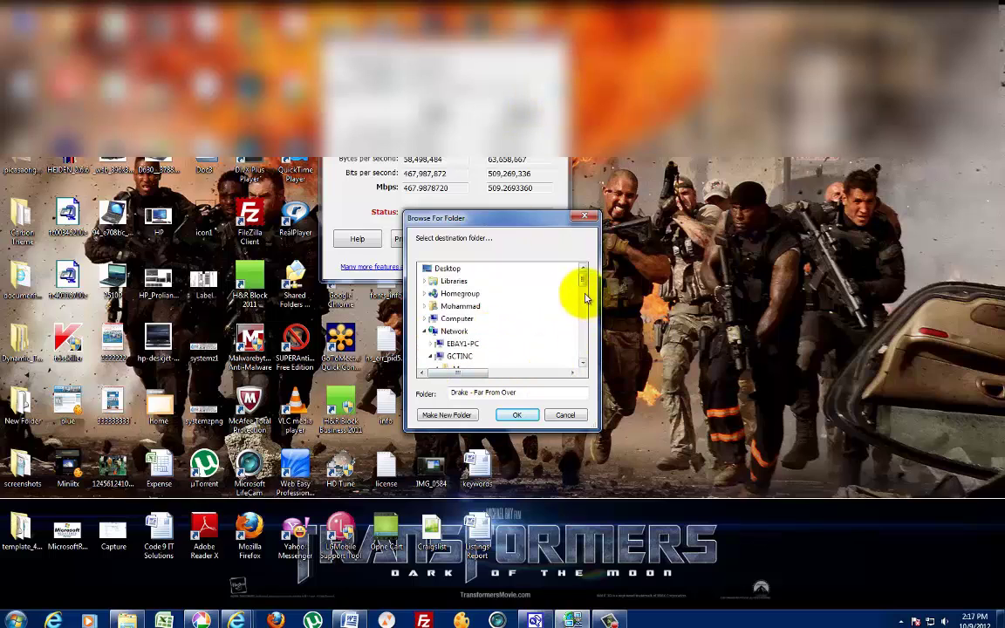
{"action": "scroll", "coordinate": [585, 290], "scroll_direction": "down", "scroll_amount": 3}
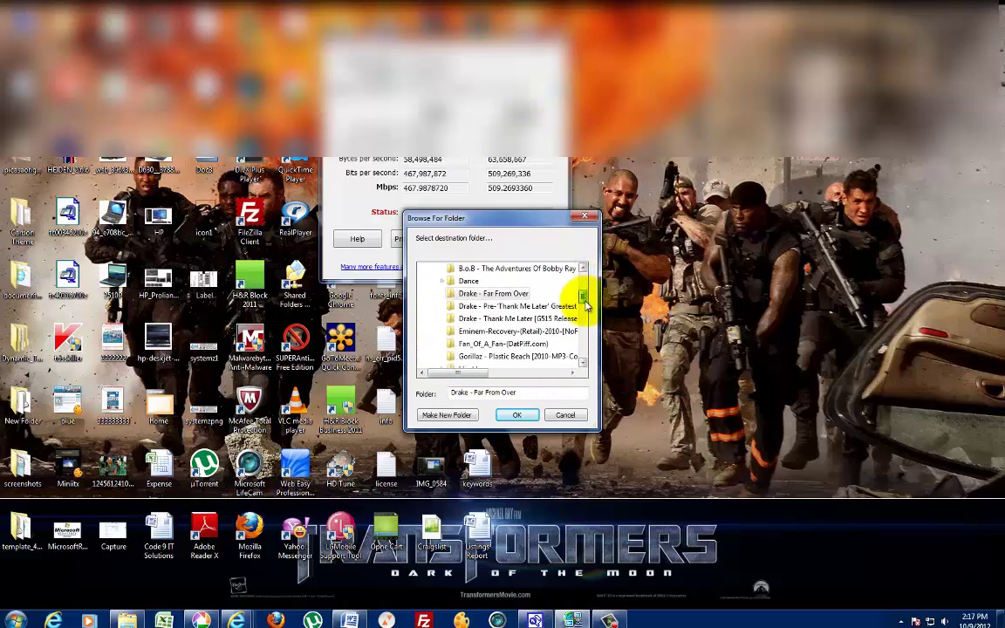
{"action": "mouse_move", "coordinate": [586, 303]}
{"action": "left_mouse_down"}
{"action": "mouse_move", "coordinate": [578, 332]}
{"action": "mouse_move", "coordinate": [578, 294]}
{"action": "mouse_move", "coordinate": [586, 300]}
{"action": "left_mouse_up"}
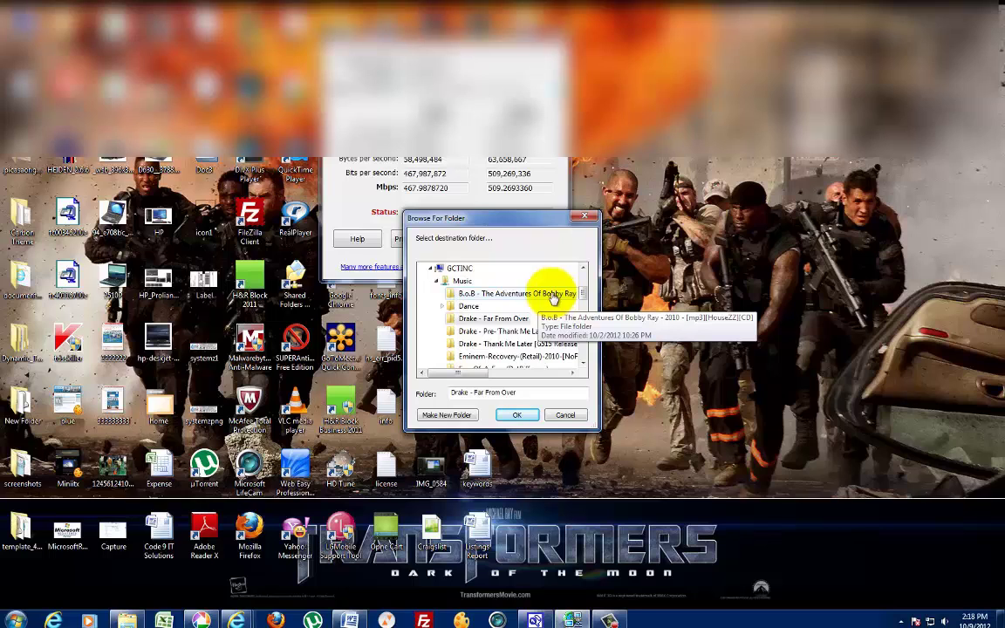
{"action": "left_click", "coordinate": [533, 295]}
{"action": "left_click", "coordinate": [517, 413]}
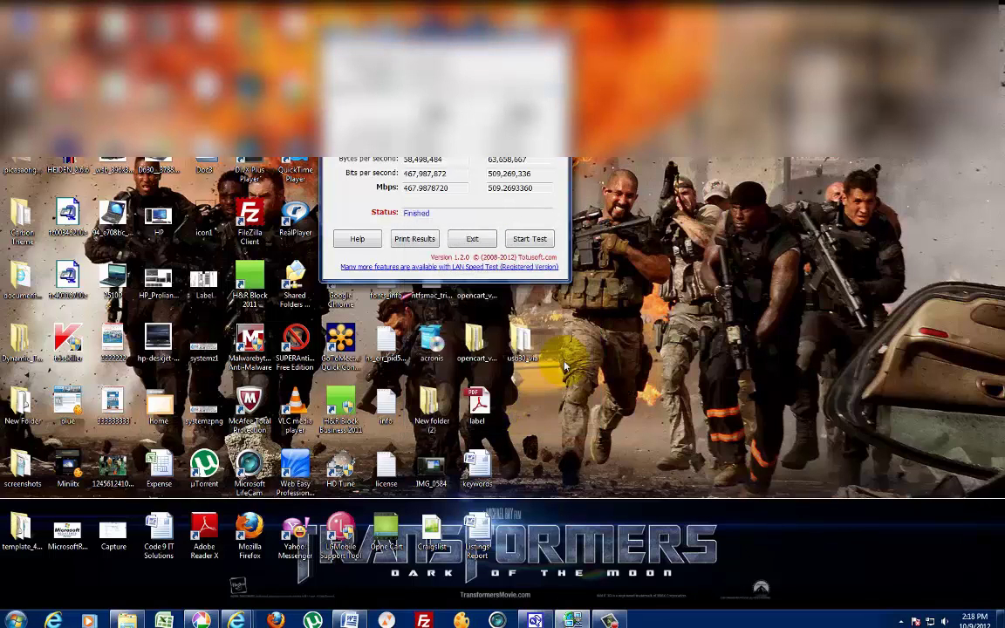
Run the speed test with the default 20 MB file size and highlight the writing Mbps result.
{"action": "left_click", "coordinate": [532, 241]}
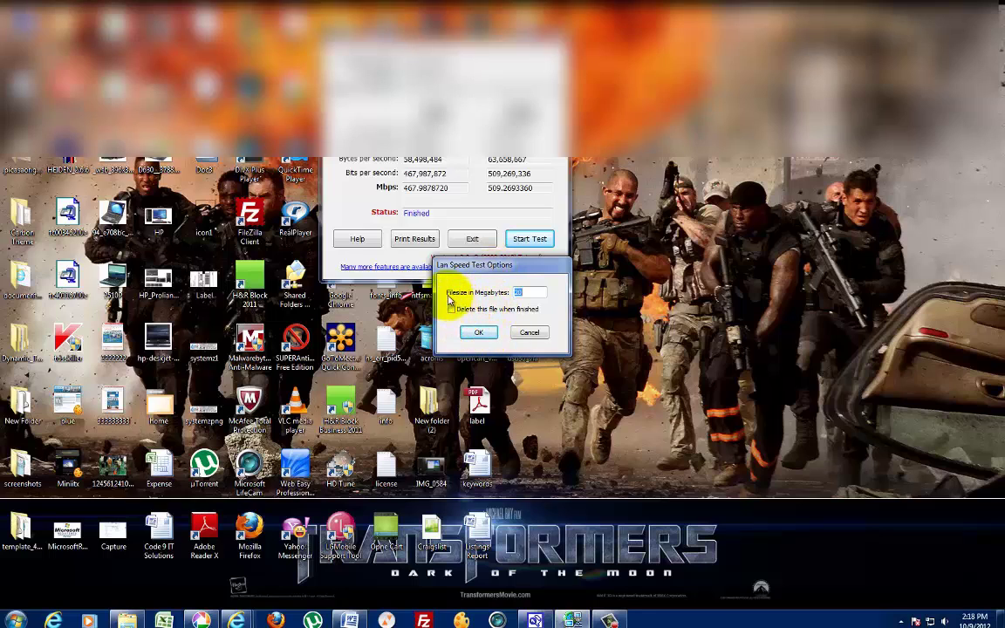
{"action": "left_click", "coordinate": [480, 334]}
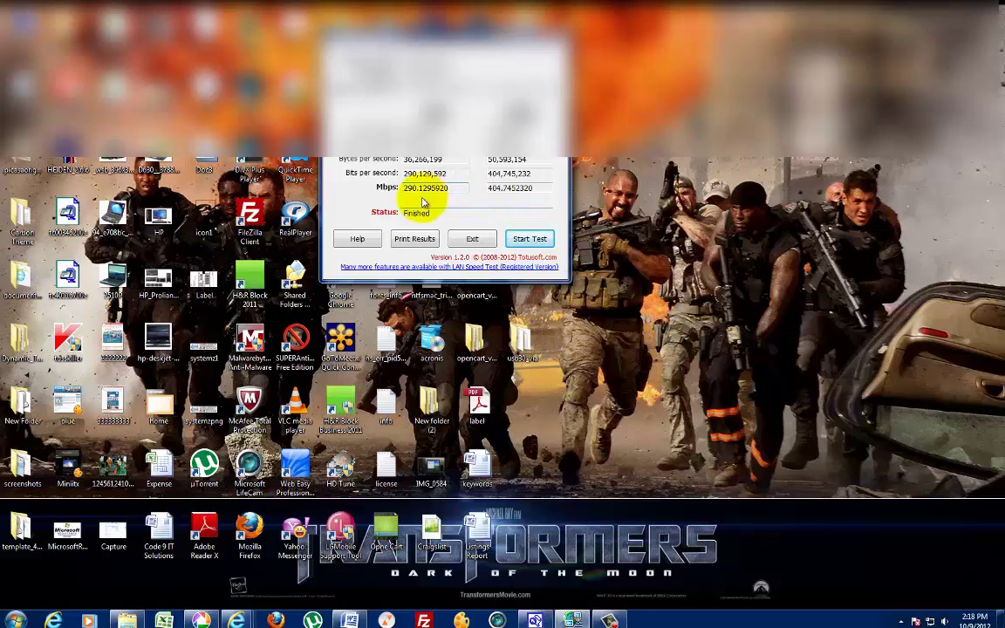
{"action": "left_click_drag", "start_coordinate": [466, 186], "coordinate": [392, 187]}
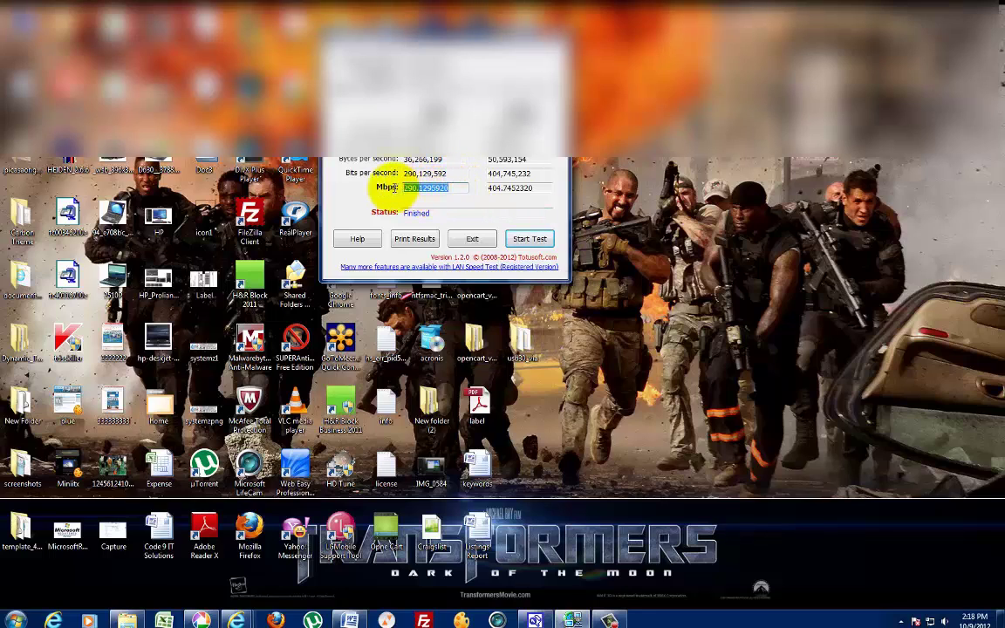
{"action": "left_click", "coordinate": [437, 187]}
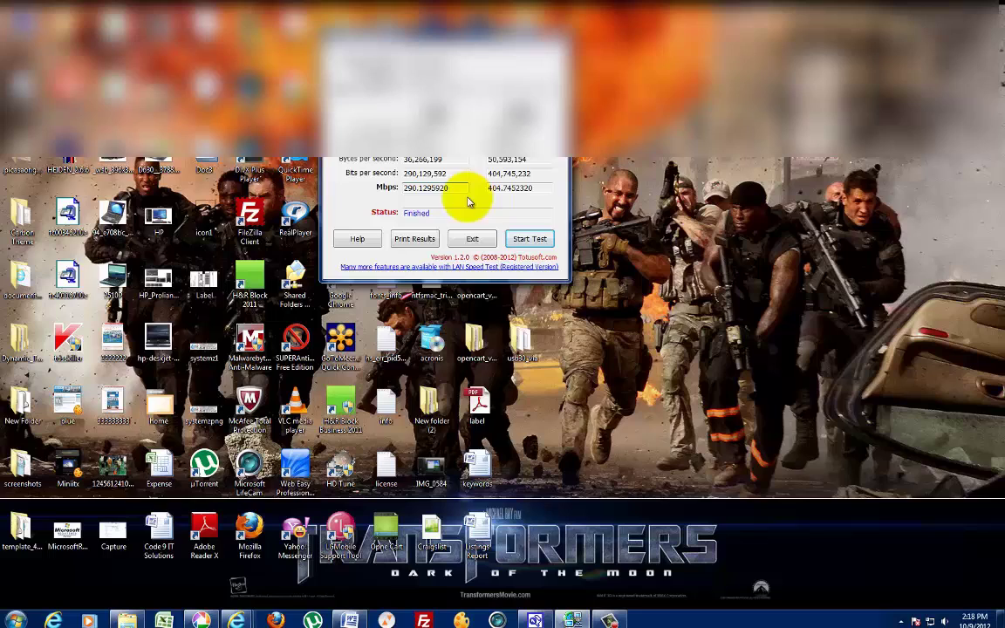
{"action": "left_click_drag", "start_coordinate": [451, 187], "coordinate": [395, 191]}
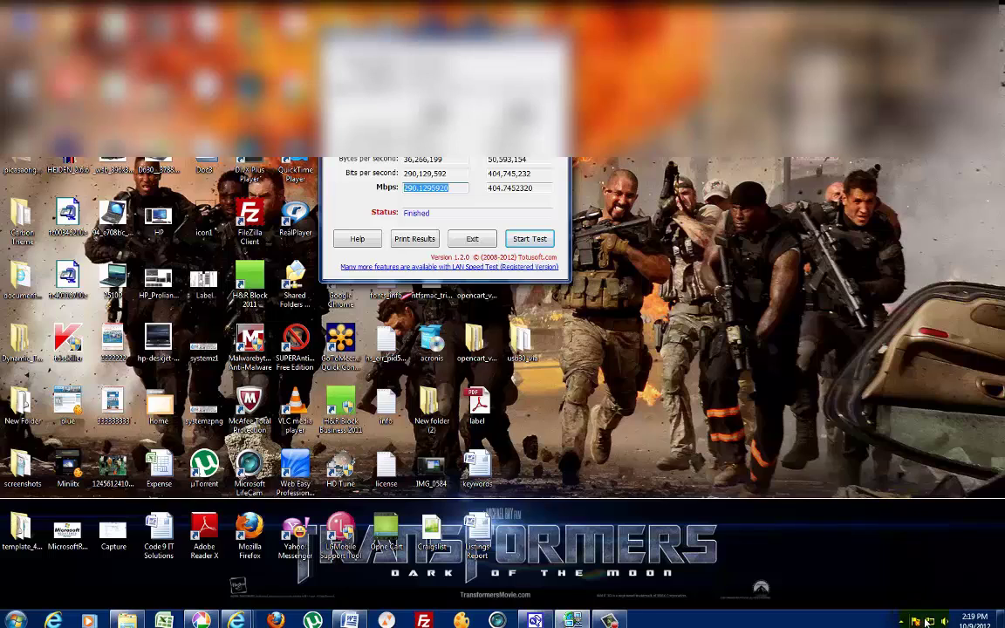
Connect the computer to the dlink wireless network.
{"action": "mouse_move", "coordinate": [933, 621]}
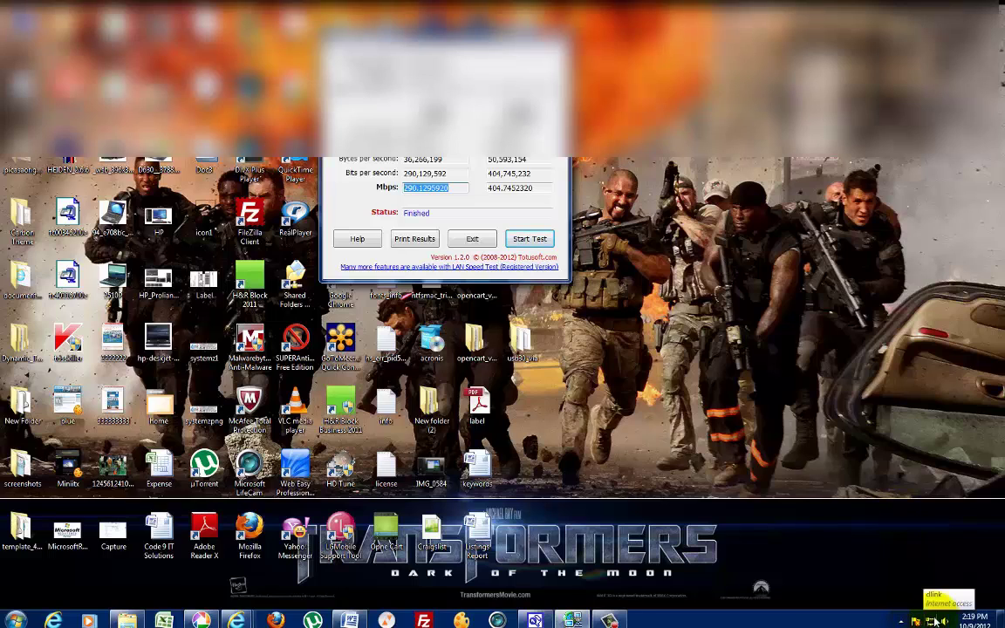
{"action": "left_click", "coordinate": [932, 620]}
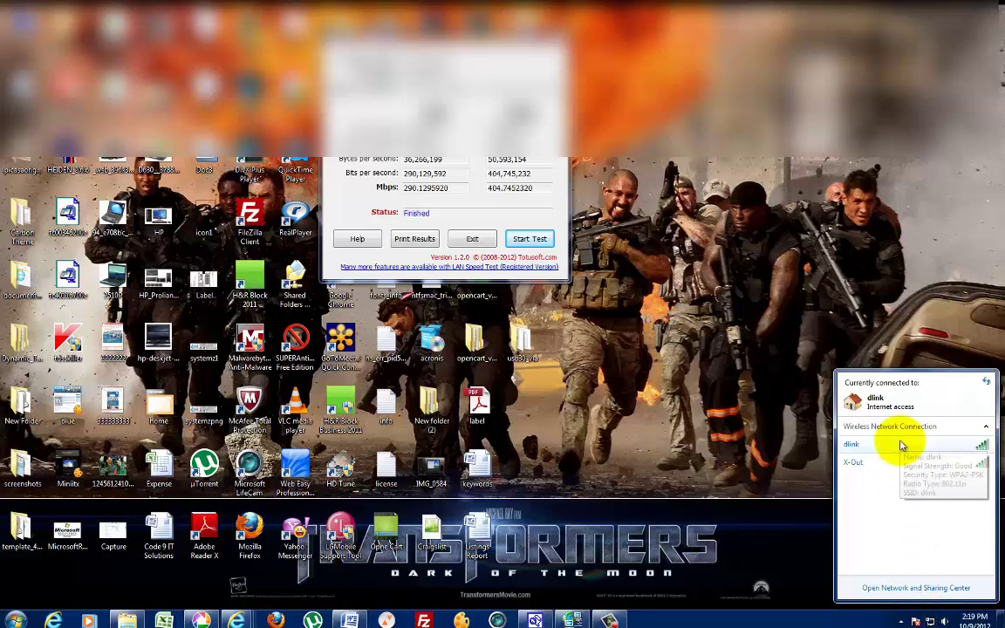
{"action": "mouse_move", "coordinate": [901, 452]}
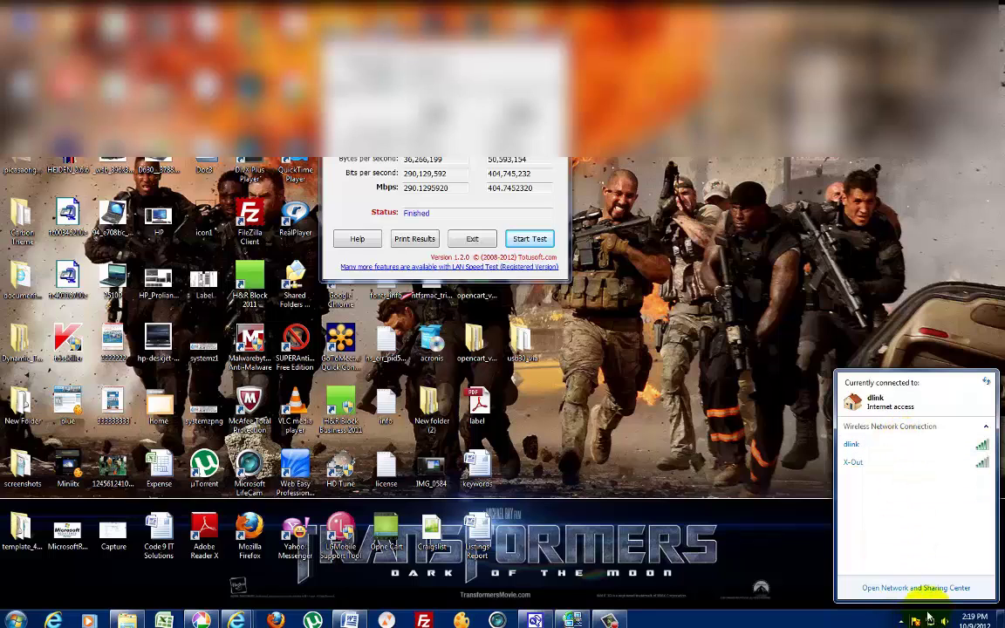
{"action": "left_click", "coordinate": [903, 445]}
{"action": "left_click", "coordinate": [966, 462]}
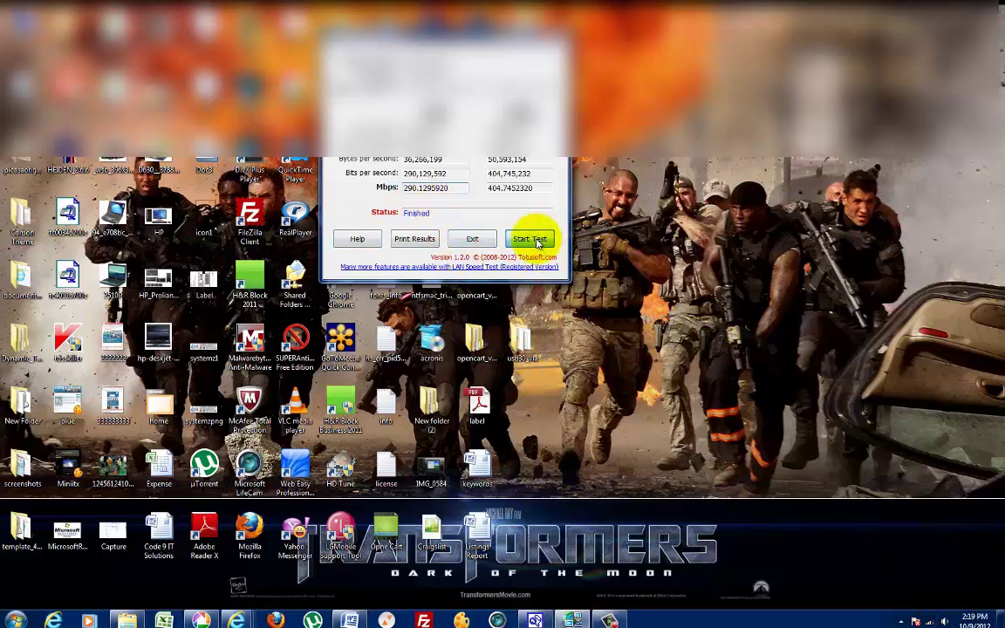
Run the speed test over the wireless connection with the default options and highlight the writing Mbps result.
{"action": "left_click", "coordinate": [534, 240]}
{"action": "left_click", "coordinate": [482, 335]}
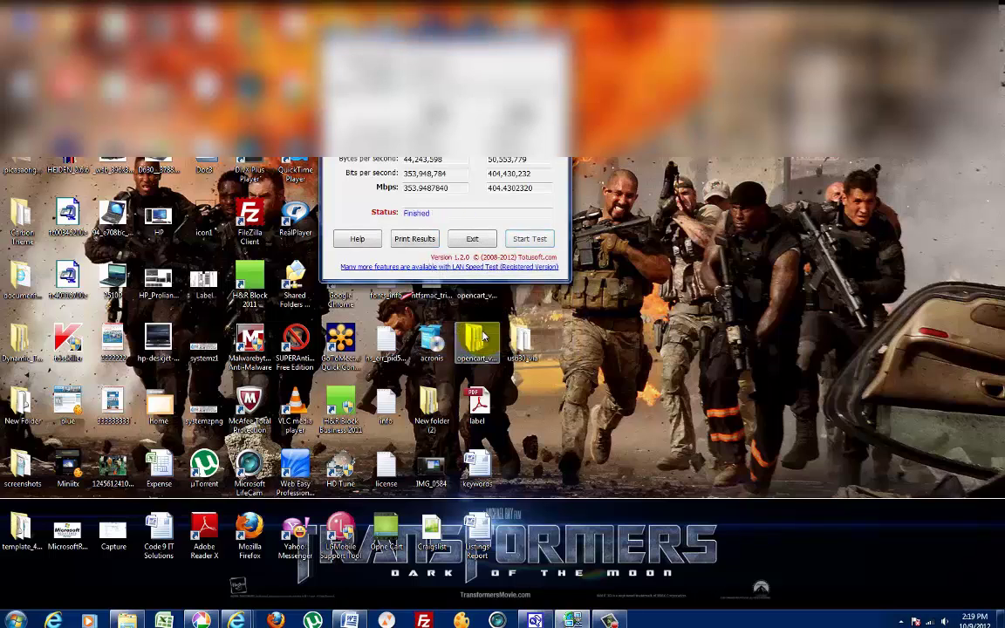
{"action": "left_click_drag", "start_coordinate": [403, 188], "coordinate": [462, 187]}
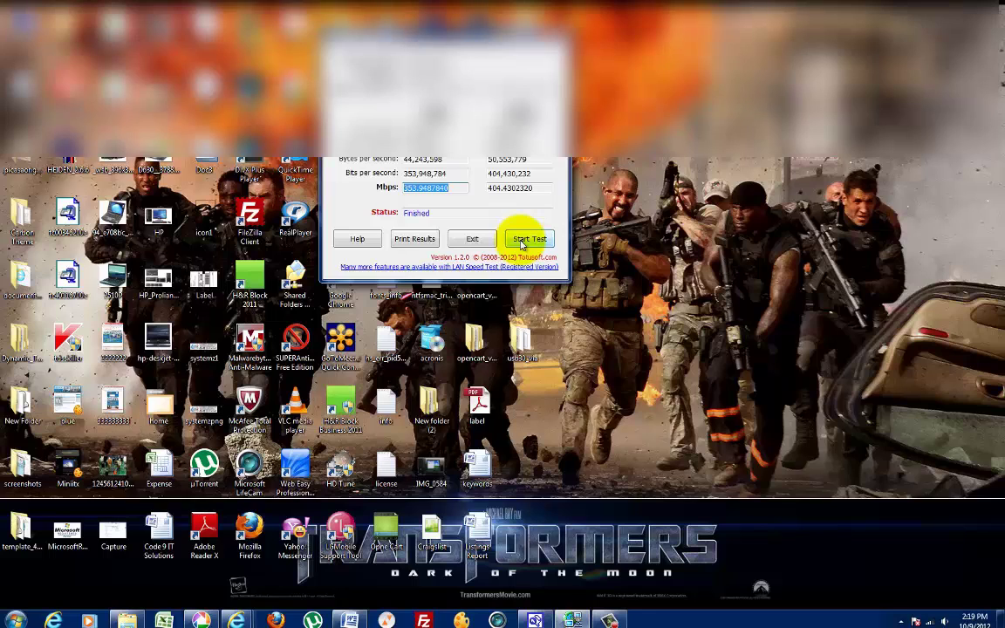
Repeat the wireless speed test two more times with the same options.
{"action": "left_click", "coordinate": [521, 242]}
{"action": "left_click", "coordinate": [478, 331]}
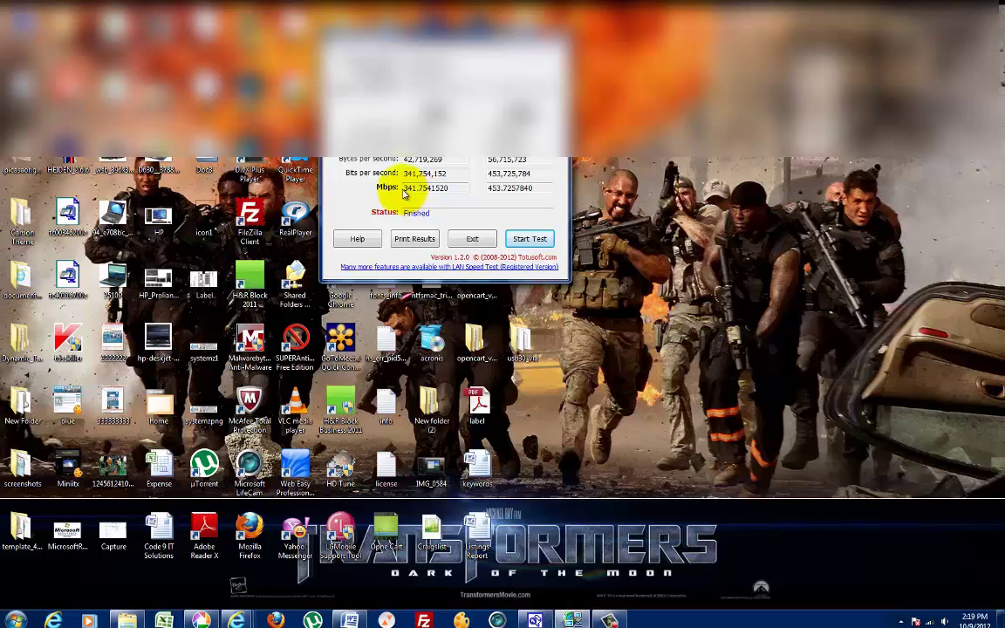
{"action": "left_click", "coordinate": [526, 239]}
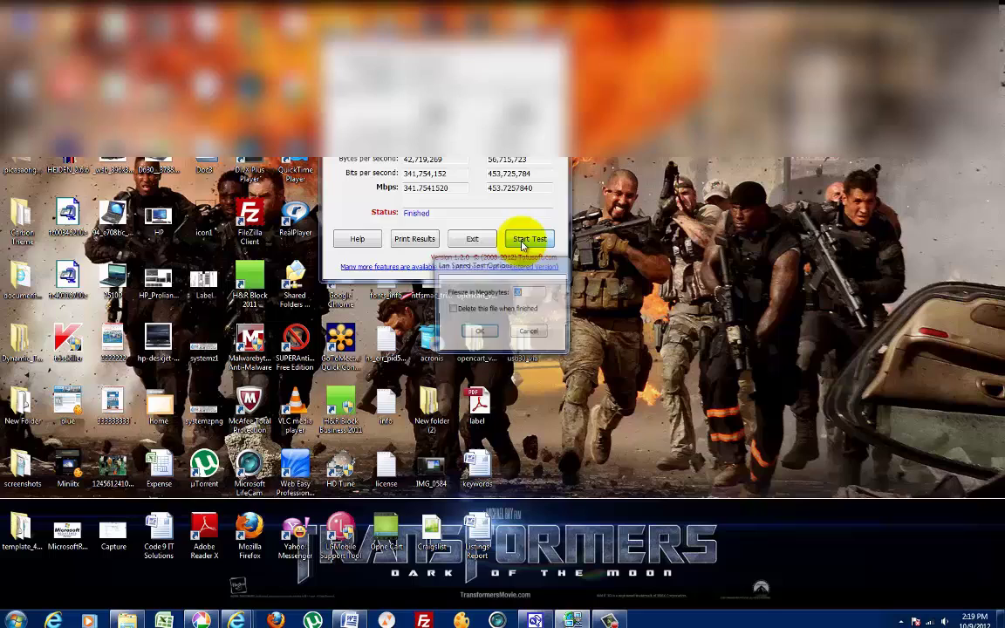
{"action": "left_click", "coordinate": [477, 331]}
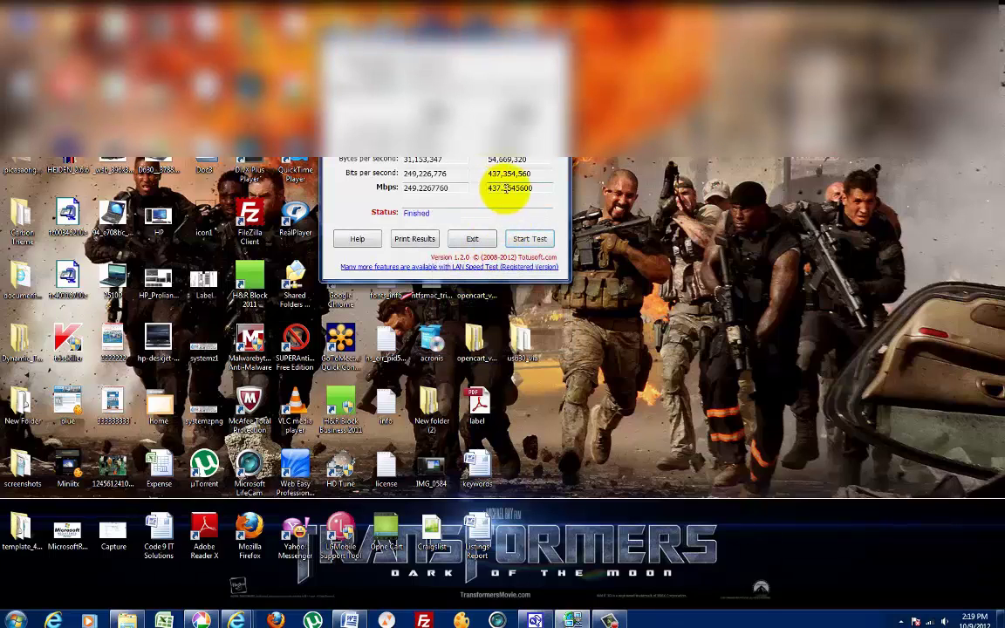
{"action": "left_click", "coordinate": [528, 215]}
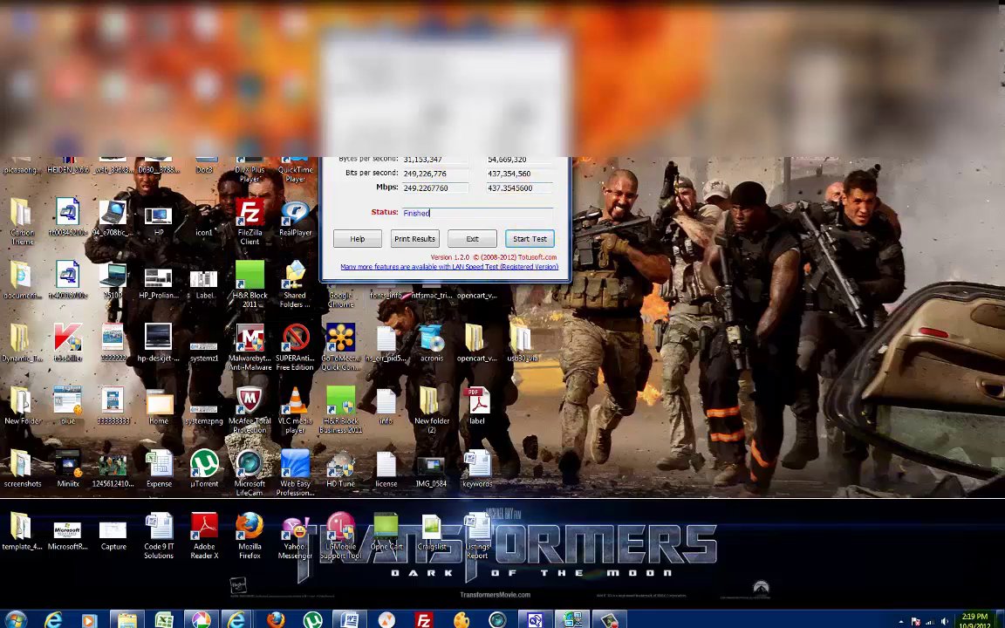
Disconnect from the dlink wireless network and return to the LAN Speed Test window.
{"action": "left_click", "coordinate": [950, 621]}
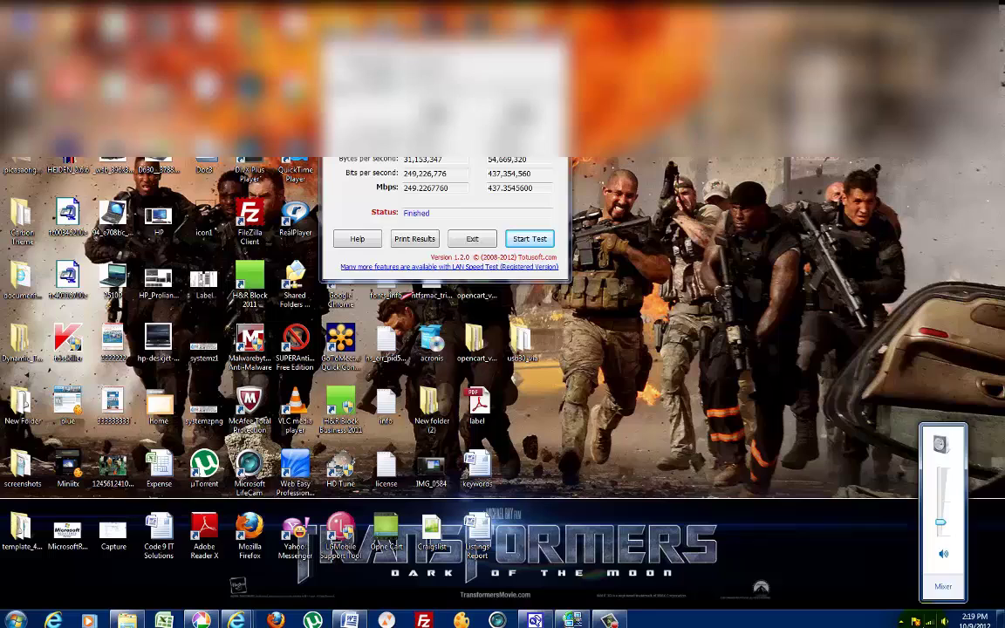
{"action": "left_click", "coordinate": [929, 621]}
{"action": "right_click", "coordinate": [879, 447]}
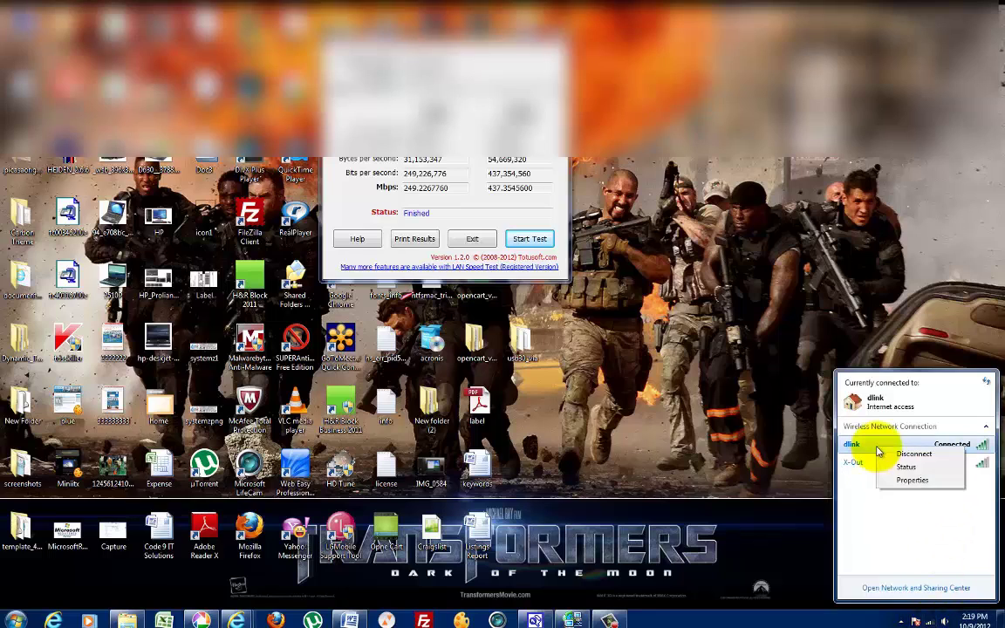
{"action": "left_click", "coordinate": [889, 455]}
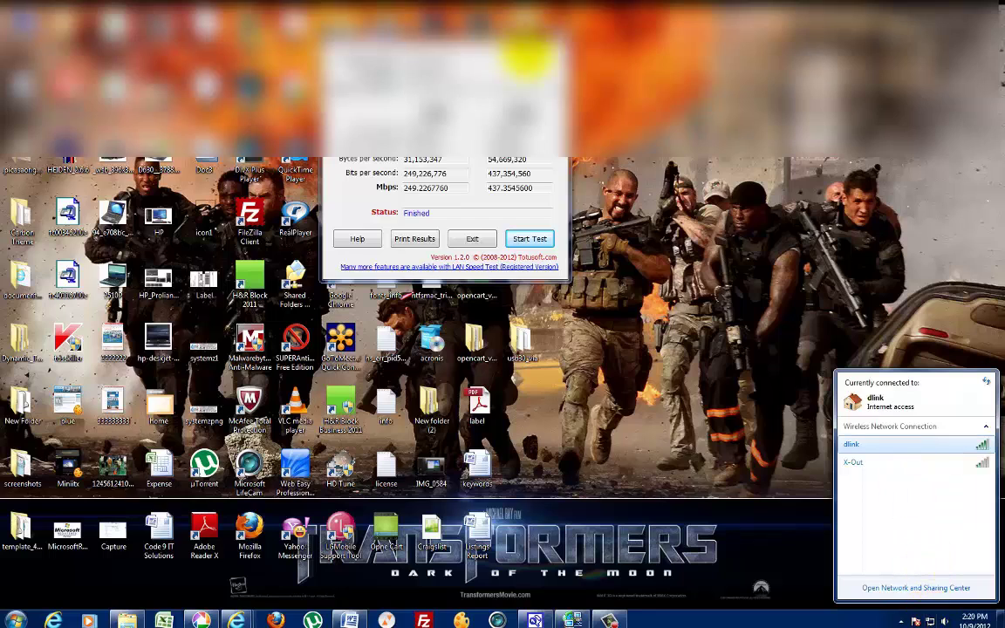
{"action": "left_click", "coordinate": [525, 208]}
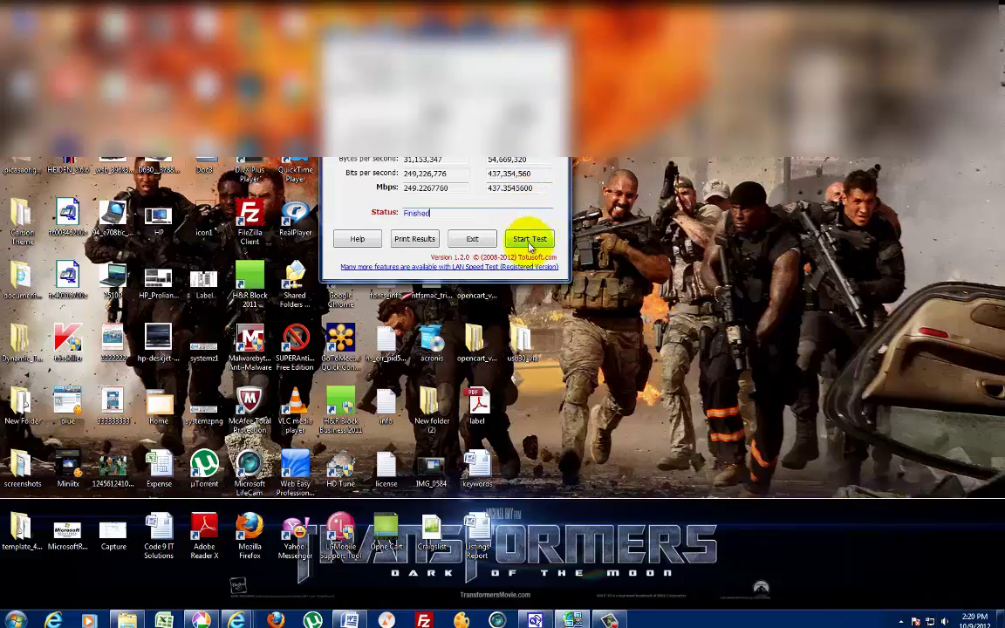
Run the speed test three times over the wired connection with the default options and highlight the reading Mbps result.
{"action": "left_click", "coordinate": [529, 239]}
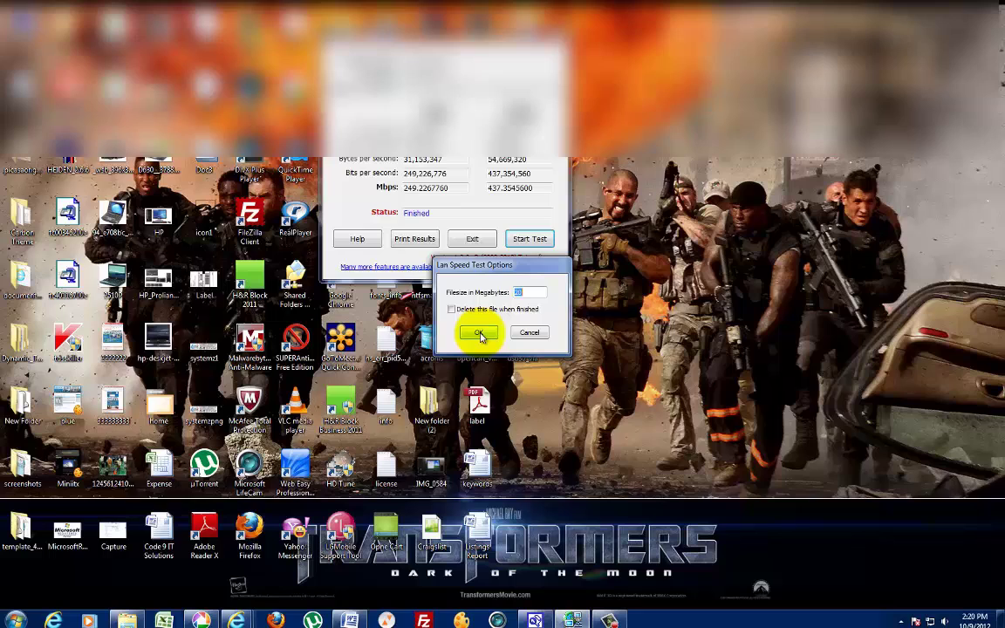
{"action": "left_click", "coordinate": [479, 334]}
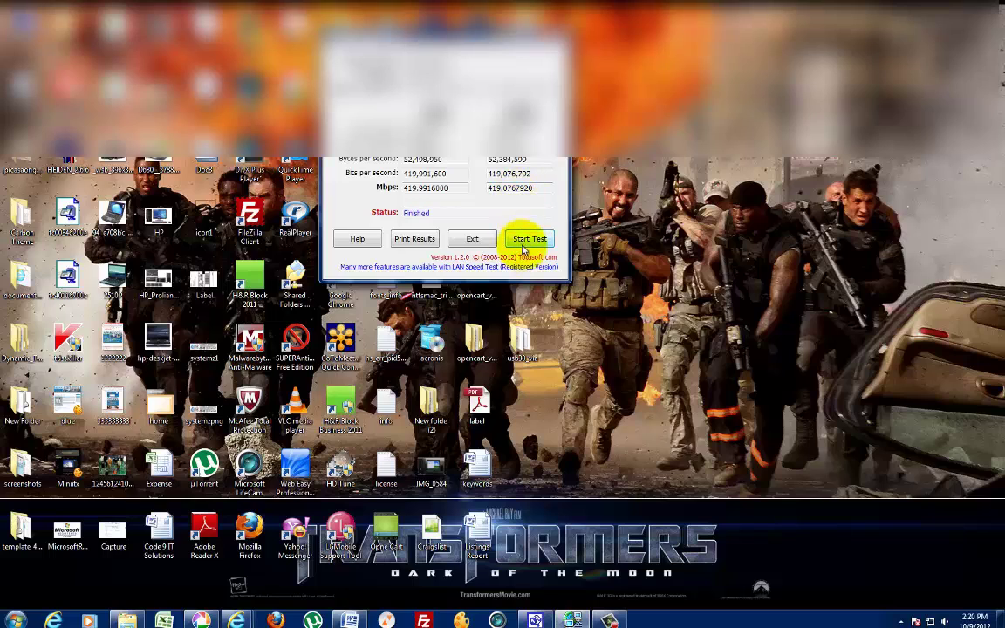
{"action": "left_click", "coordinate": [527, 243]}
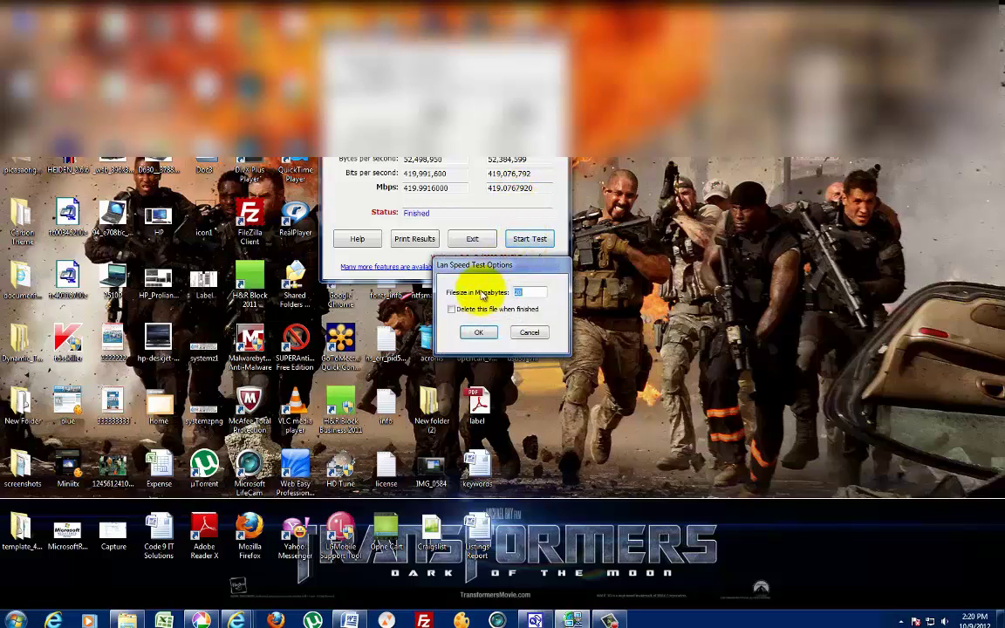
{"action": "left_click", "coordinate": [476, 332]}
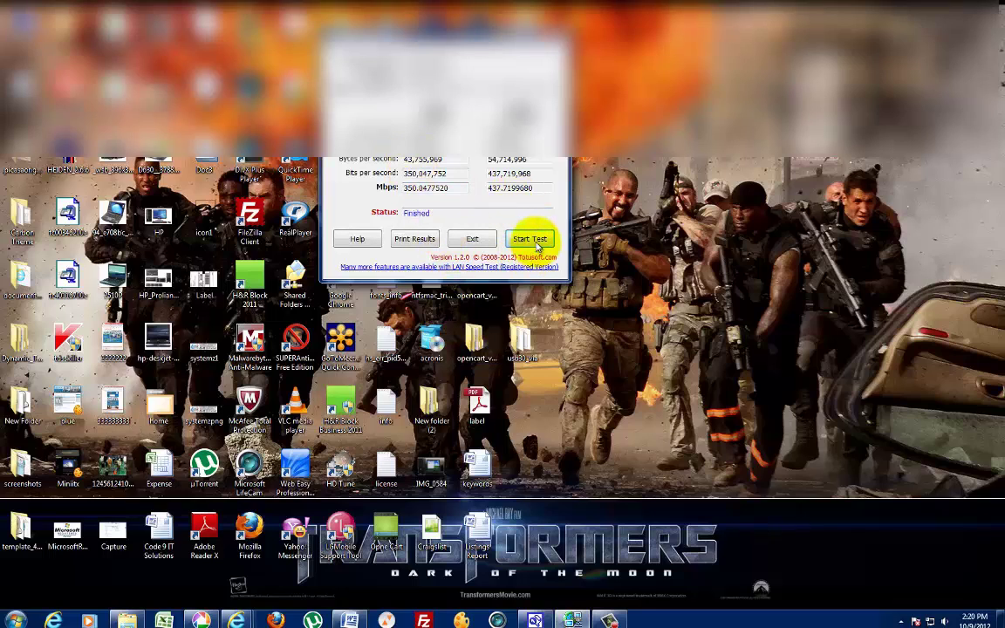
{"action": "left_click", "coordinate": [534, 242]}
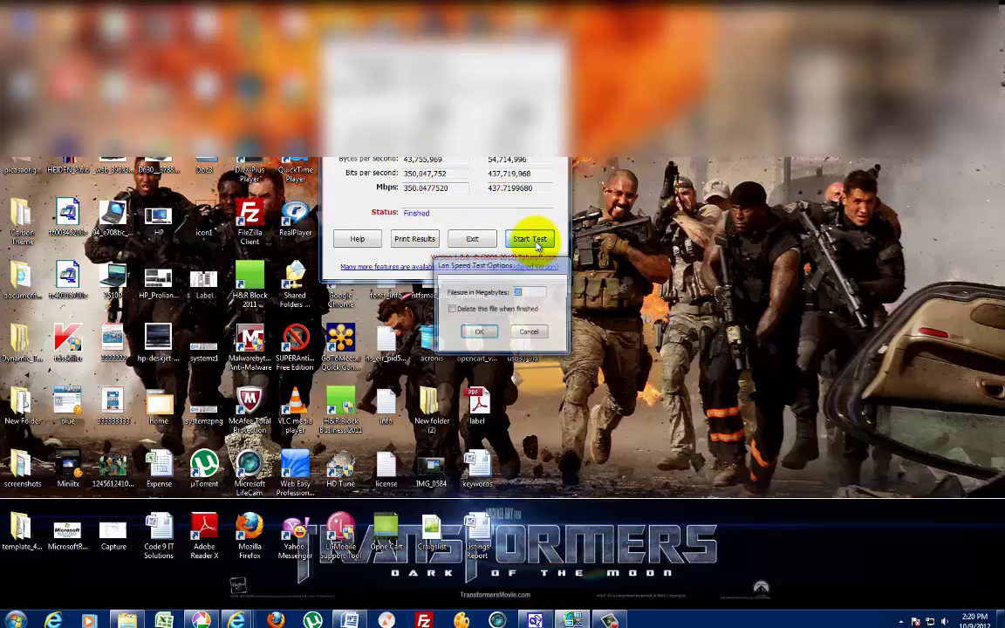
{"action": "left_click", "coordinate": [474, 332]}
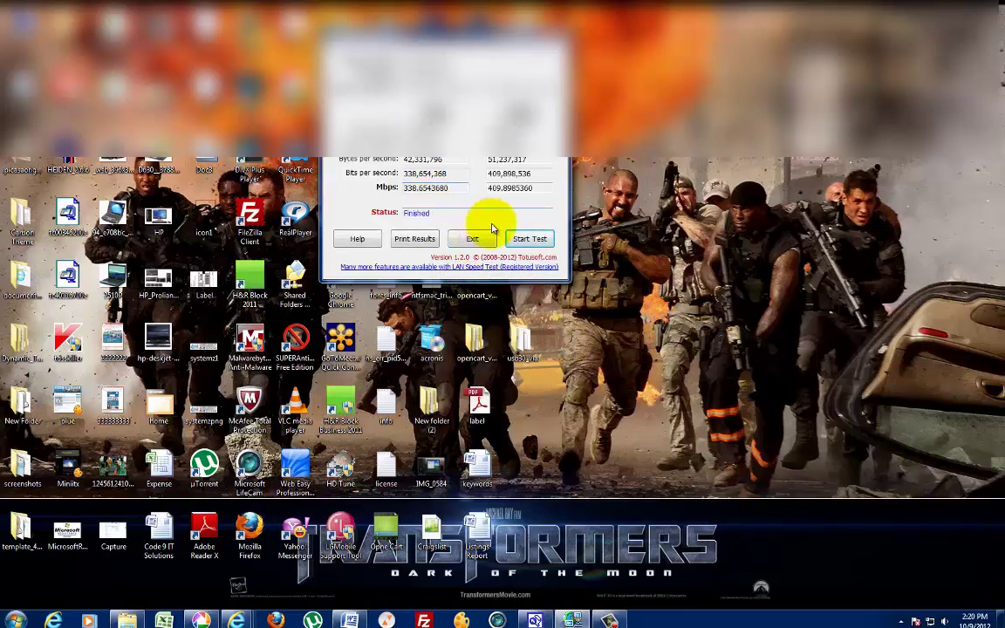
{"action": "left_click_drag", "start_coordinate": [495, 189], "coordinate": [555, 191]}
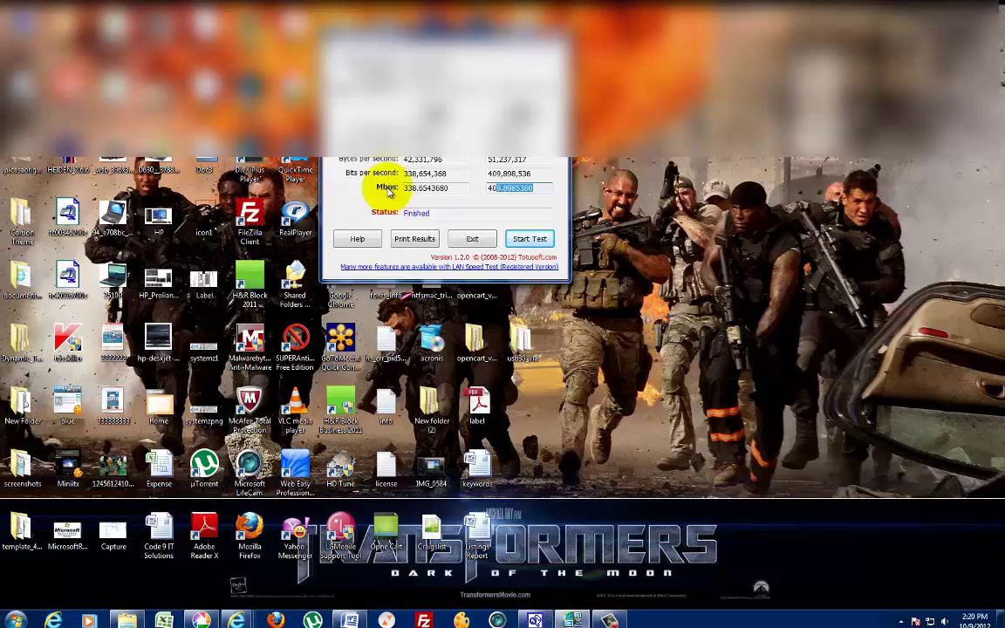
{"action": "left_click_drag", "start_coordinate": [362, 35], "coordinate": [638, 51]}
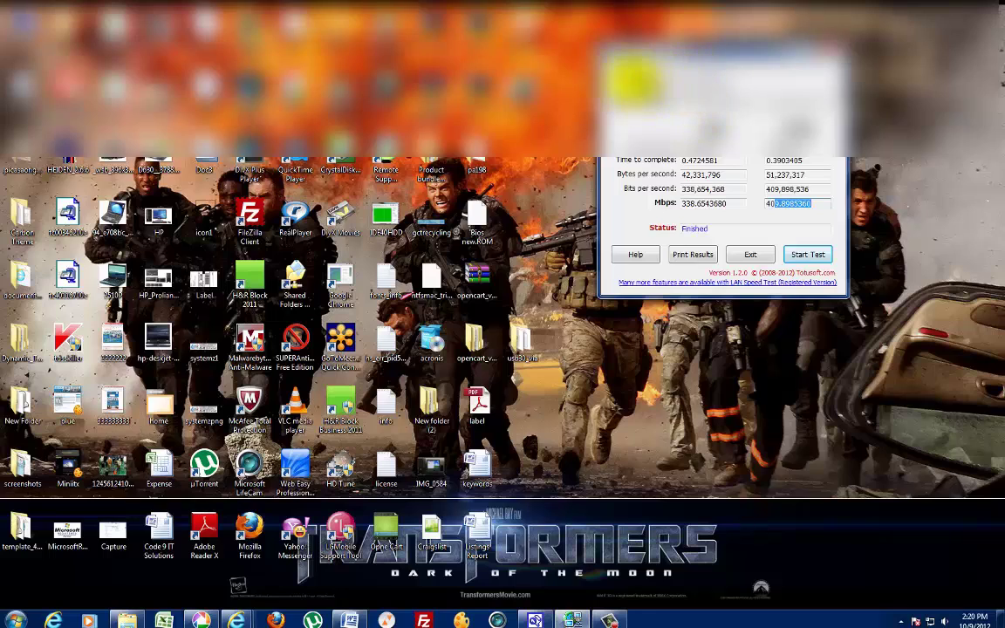
{"action": "left_click_drag", "start_coordinate": [612, 52], "coordinate": [608, 53]}
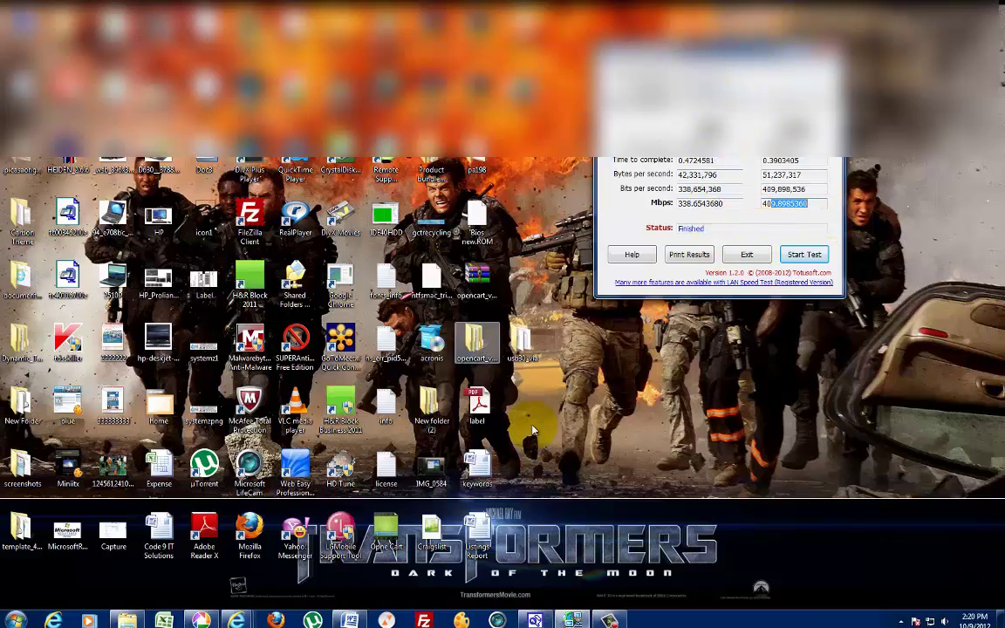
{"action": "left_click", "coordinate": [609, 620]}
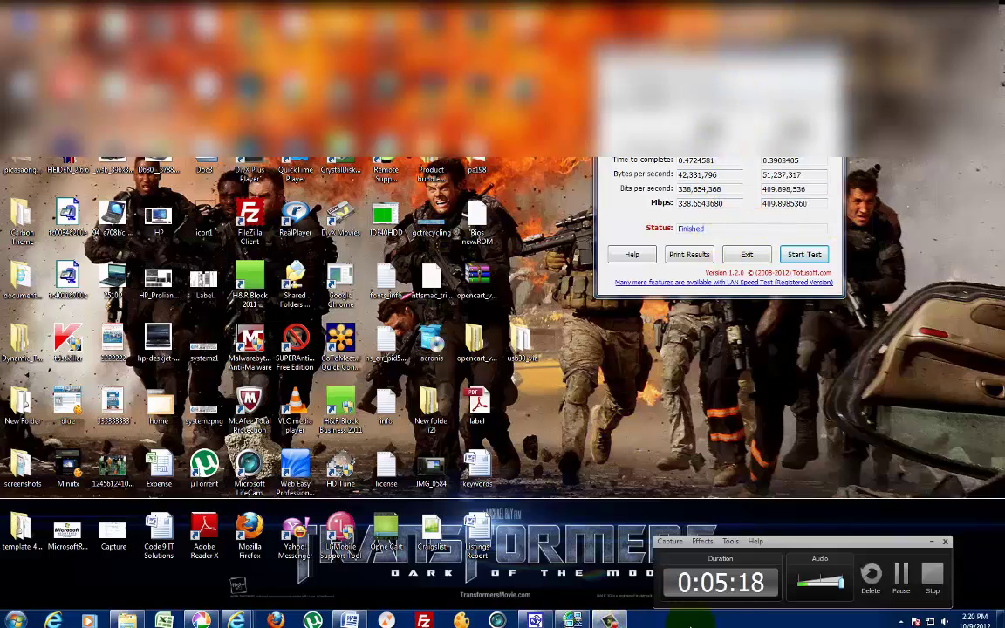